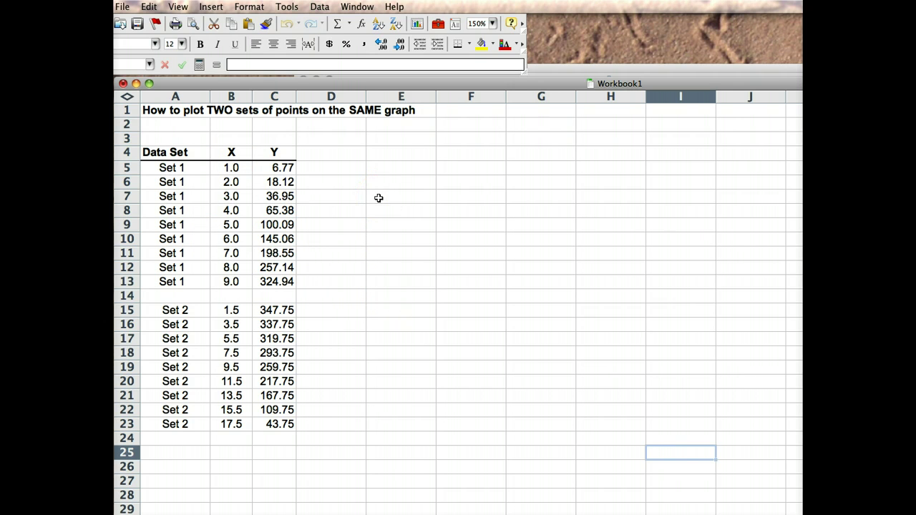
Start a new chart from an empty cell, choosing XY (Scatter) with the markers-only sub-type, and proceed to its source data
{"action": "left_click", "coordinate": [379, 198]}
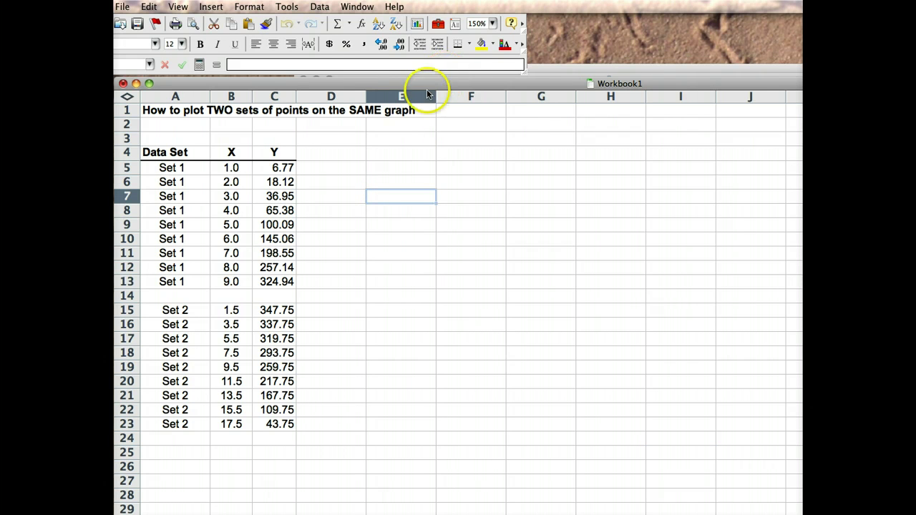
{"action": "left_click", "coordinate": [418, 24]}
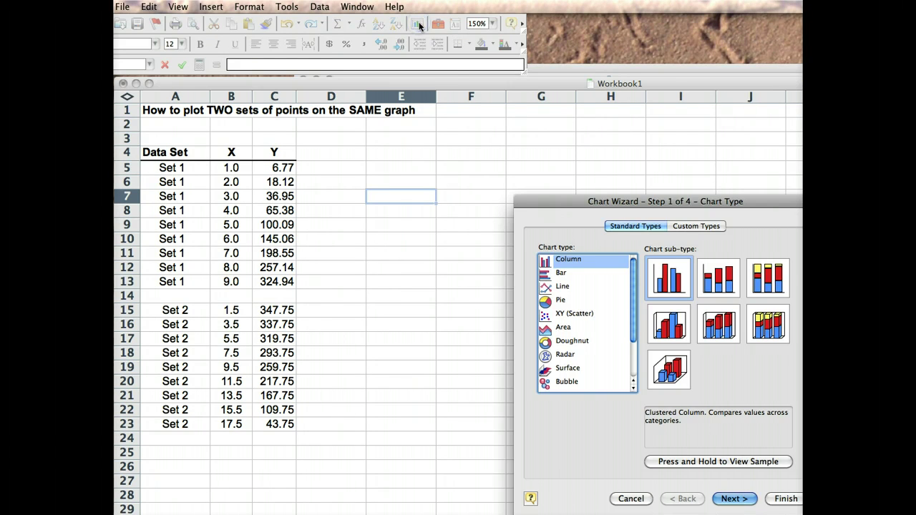
{"action": "left_click", "coordinate": [561, 318]}
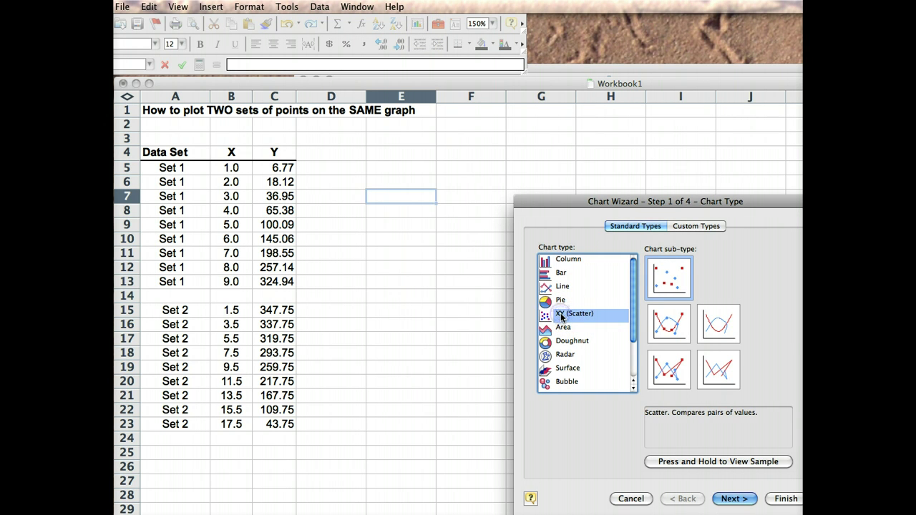
{"action": "left_click", "coordinate": [671, 281]}
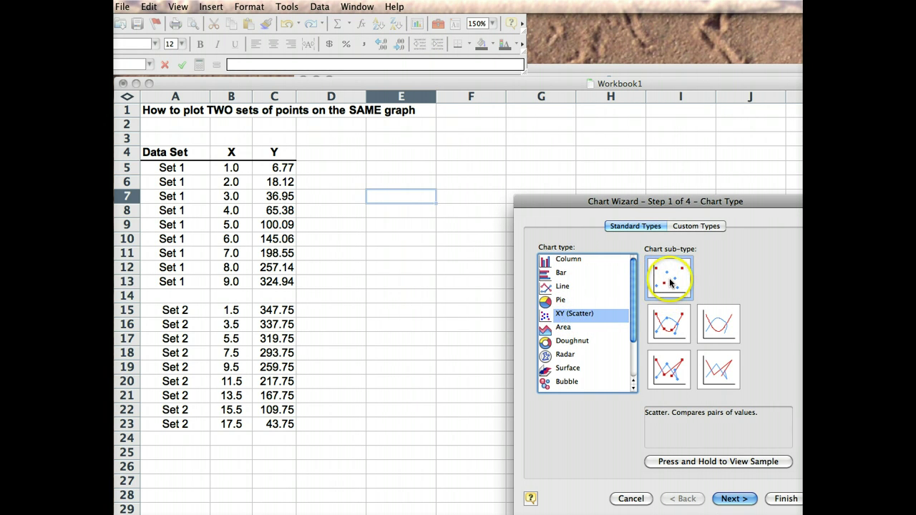
{"action": "left_click", "coordinate": [736, 502]}
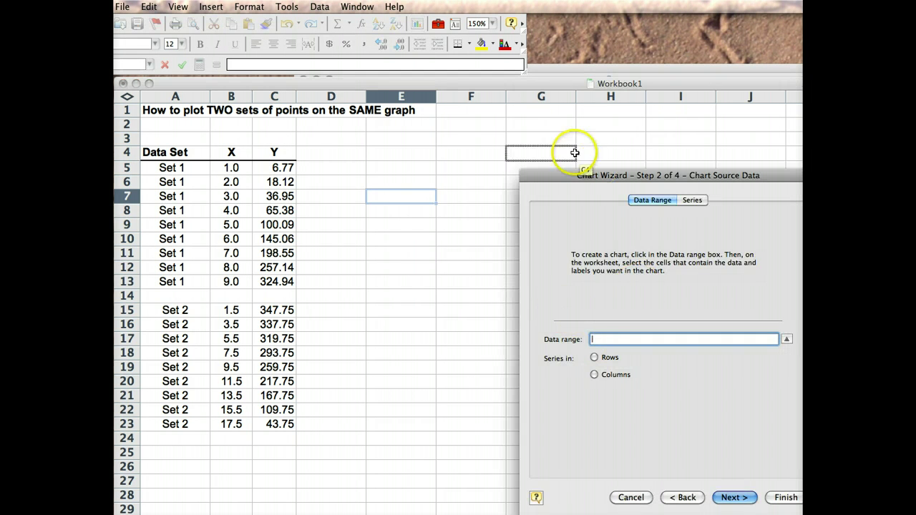
Add a new data series to the chart's source data
{"action": "left_click_drag", "start_coordinate": [566, 175], "coordinate": [515, 146]}
{"action": "left_click", "coordinate": [644, 173]}
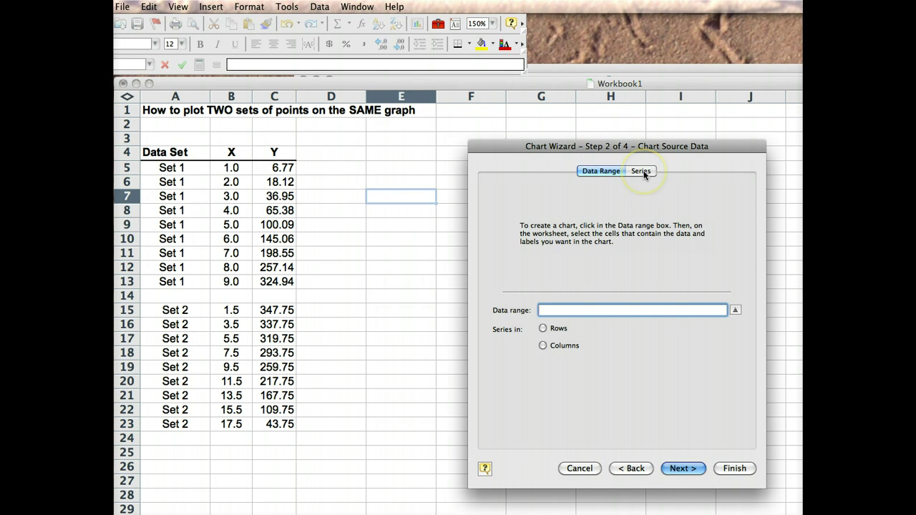
{"action": "left_click", "coordinate": [644, 173]}
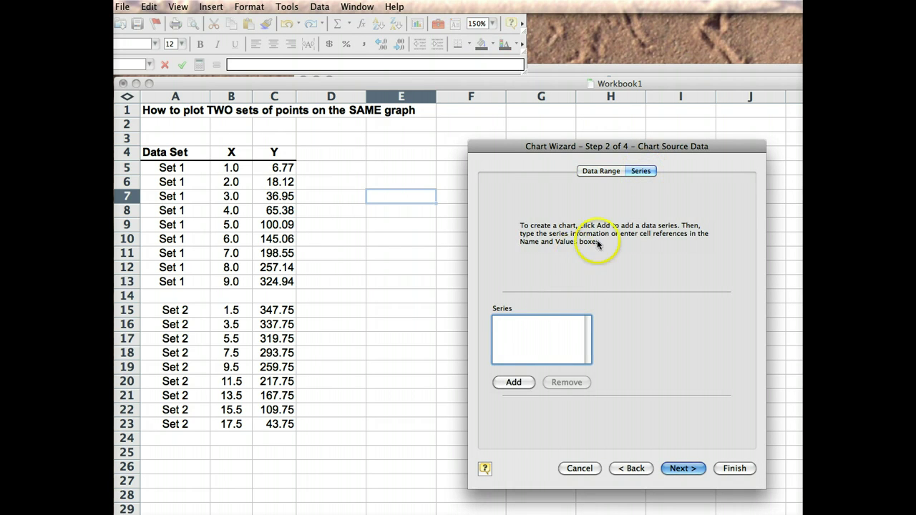
{"action": "left_click", "coordinate": [512, 383]}
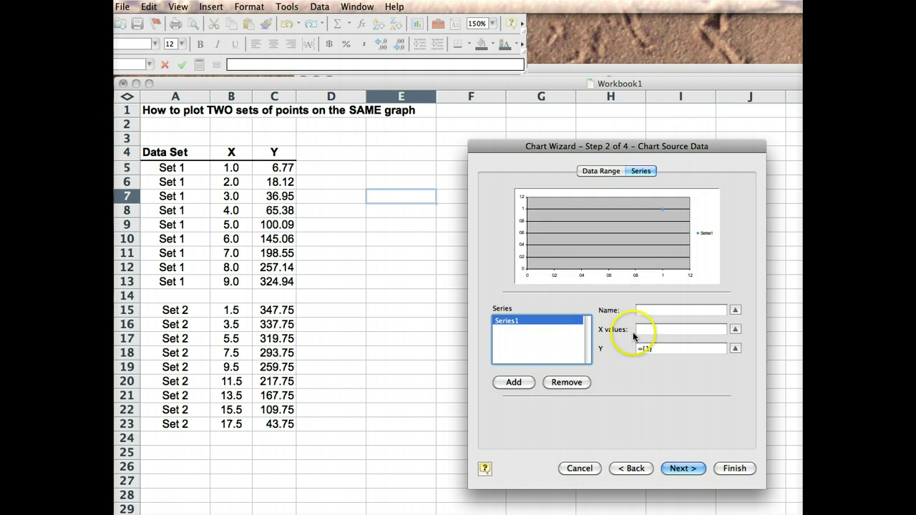
Set the new series' X values to Sheet1 cells B5:B13 and its Y values to C5:C13
{"action": "left_click", "coordinate": [735, 329]}
{"action": "left_click", "coordinate": [226, 168]}
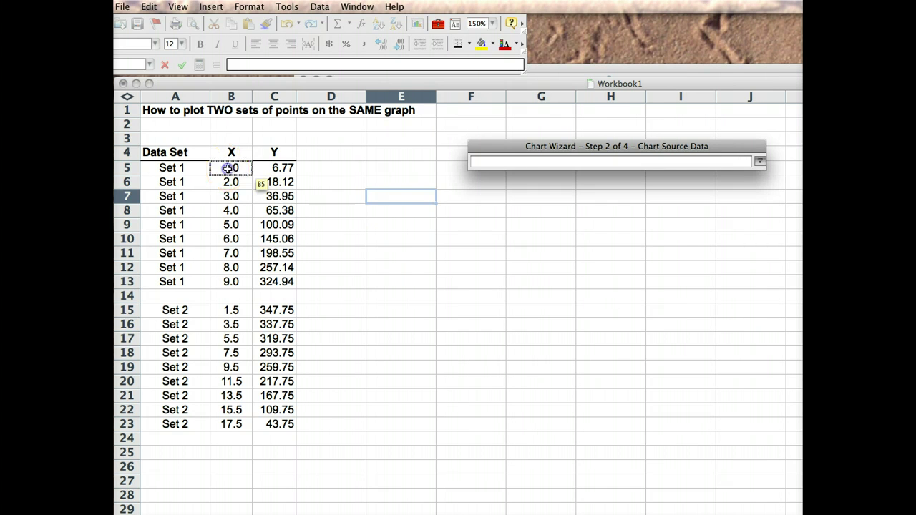
{"action": "left_click_drag", "start_coordinate": [227, 168], "coordinate": [231, 280]}
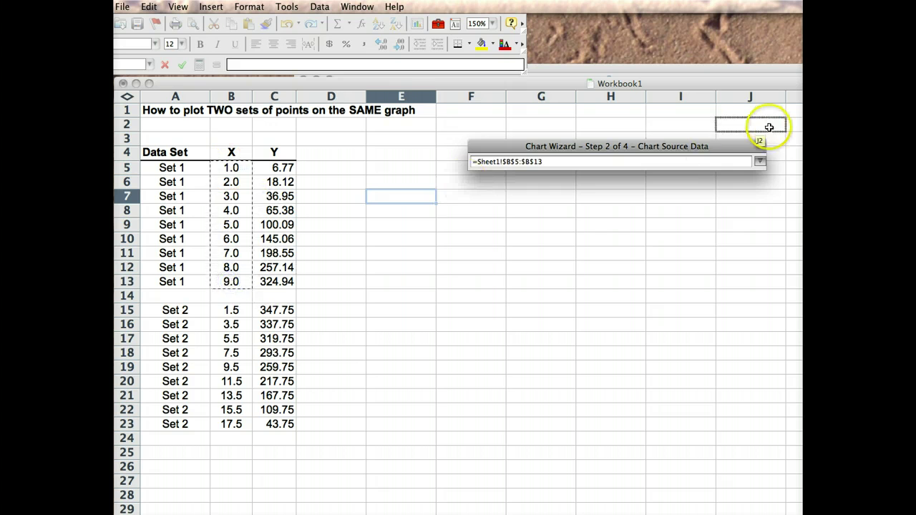
{"action": "left_click", "coordinate": [759, 161]}
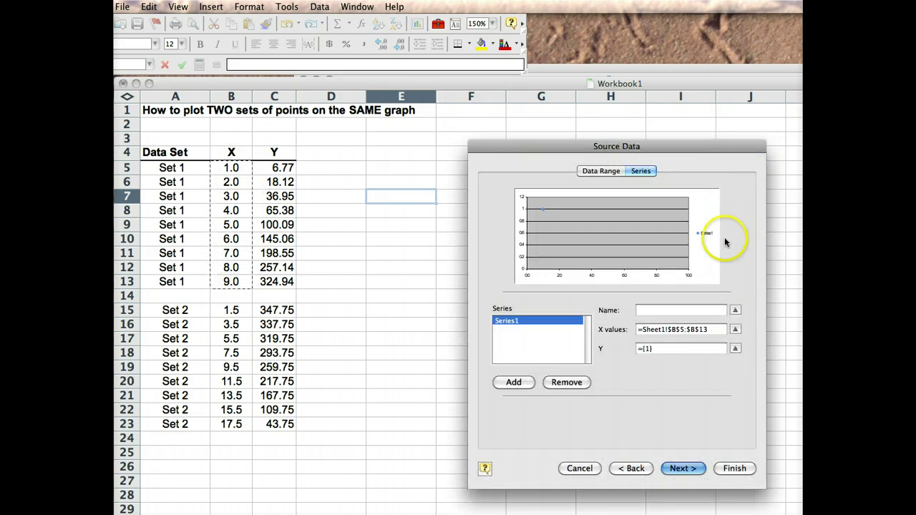
{"action": "left_click", "coordinate": [735, 348]}
{"action": "left_click", "coordinate": [283, 167]}
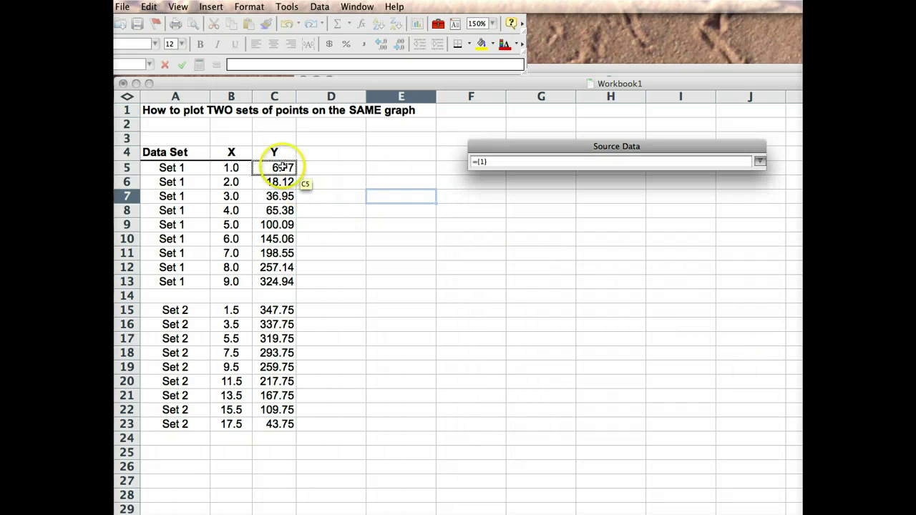
{"action": "left_click_drag", "start_coordinate": [283, 166], "coordinate": [284, 286]}
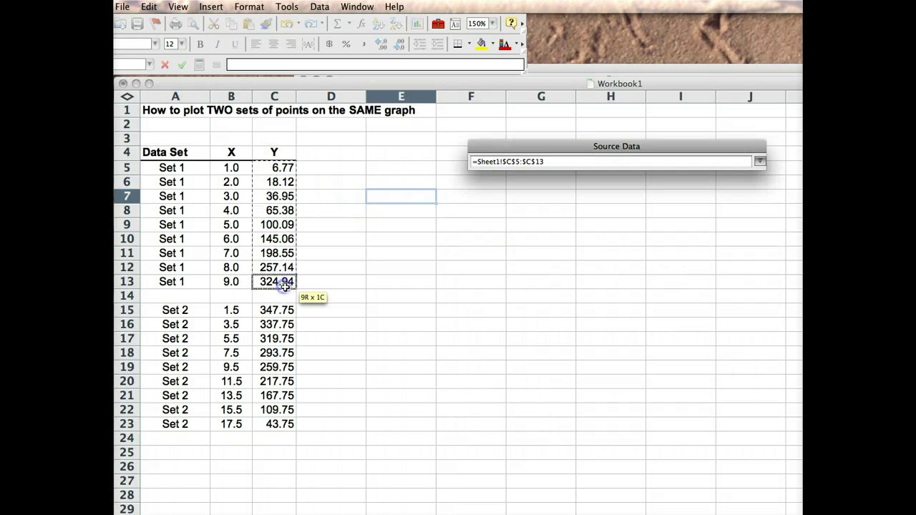
{"action": "left_click", "coordinate": [759, 161]}
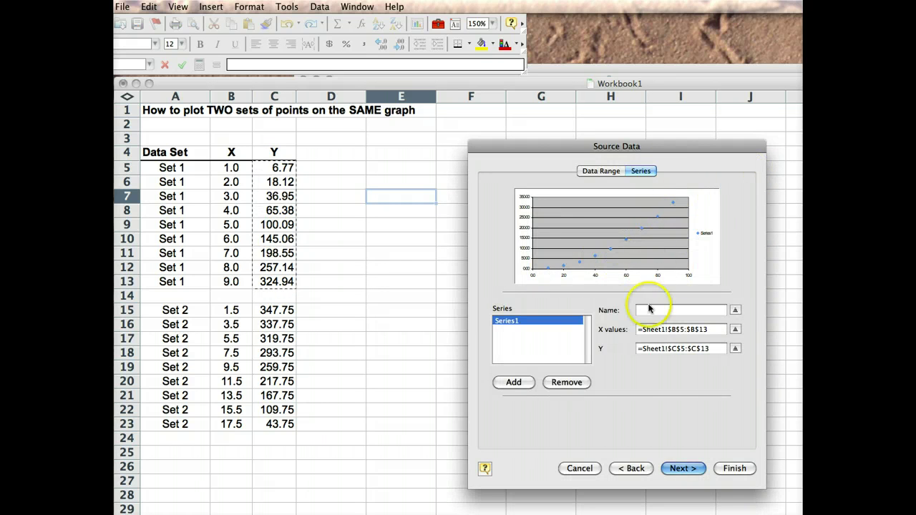
Title the chart "Plot 2 sets on Same Graph" and label its axes X and Y
{"action": "left_click", "coordinate": [682, 468]}
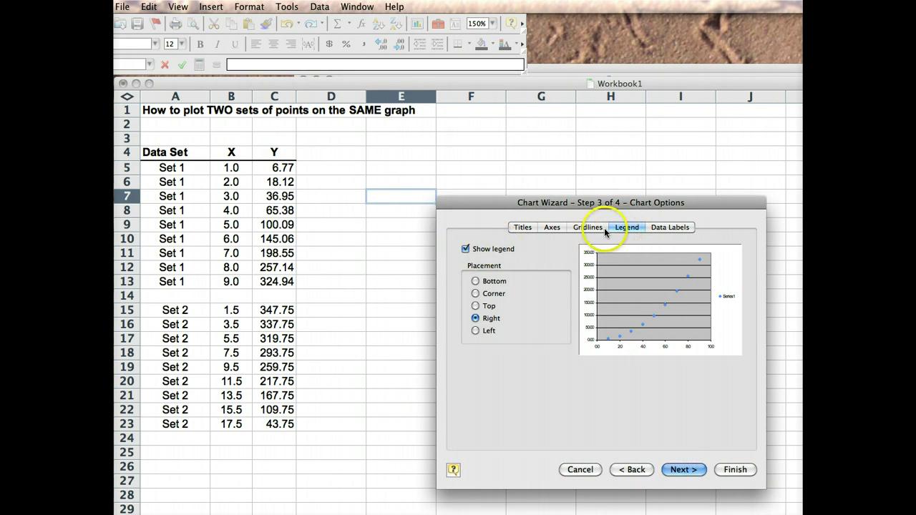
{"action": "left_click", "coordinate": [522, 226]}
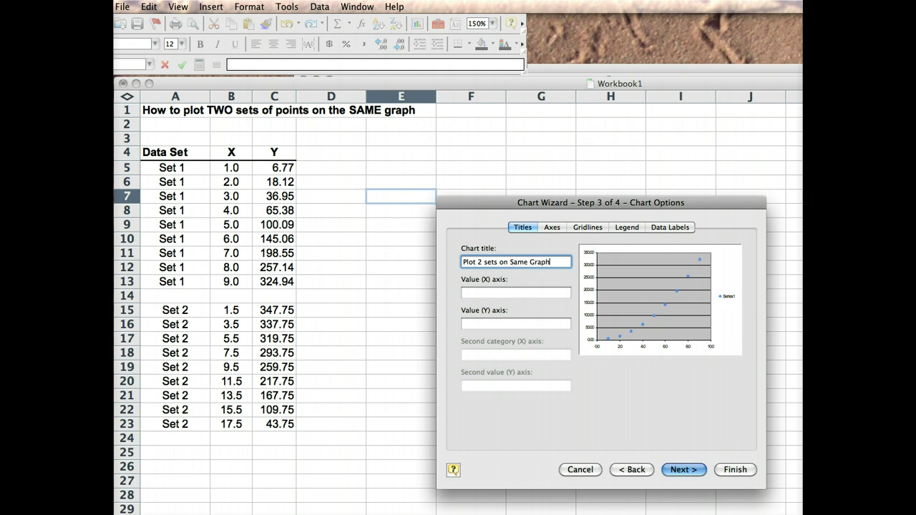
{"action": "left_click", "coordinate": [468, 292]}
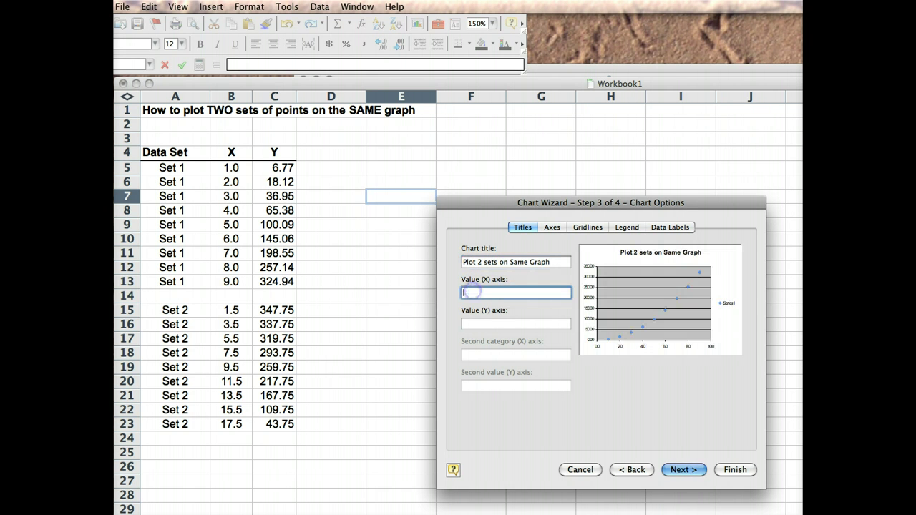
{"action": "left_click", "coordinate": [474, 324]}
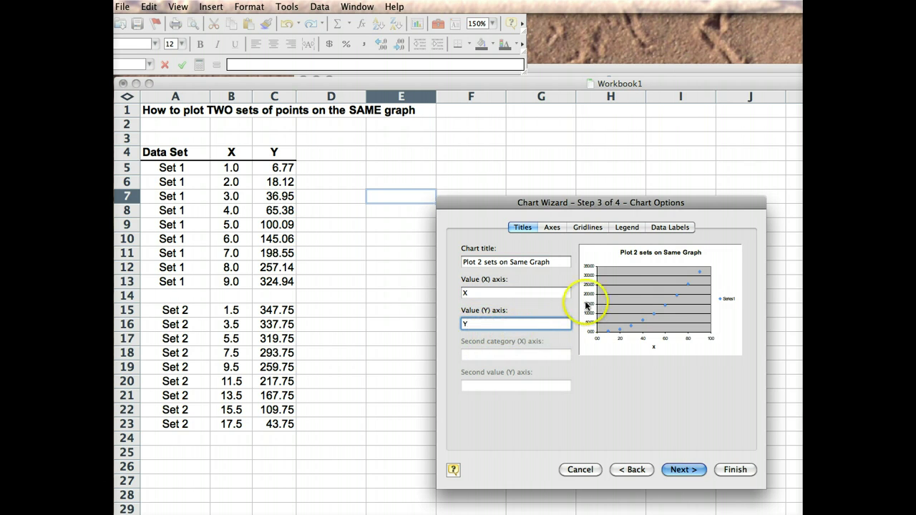
Hide the chart legend and place the finished chart on the worksheet beside the data table
{"action": "left_click", "coordinate": [628, 228]}
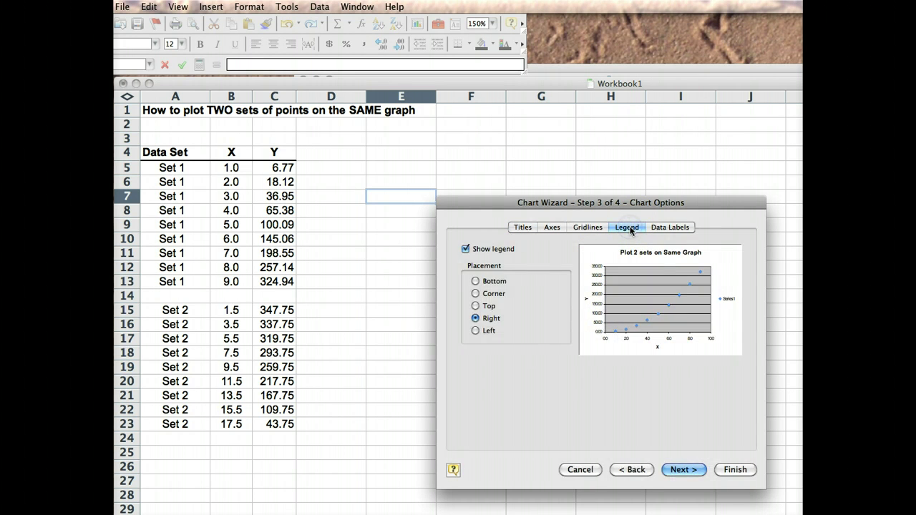
{"action": "left_click", "coordinate": [465, 249]}
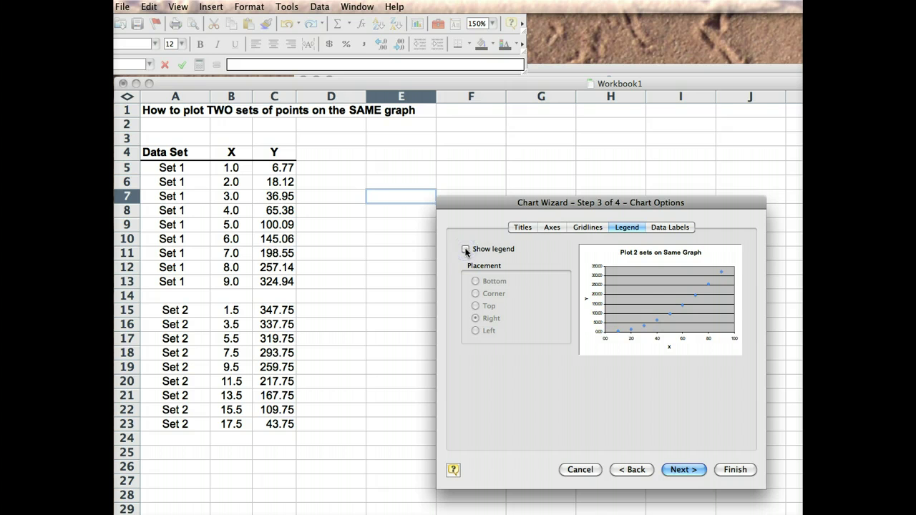
{"action": "left_click", "coordinate": [684, 469]}
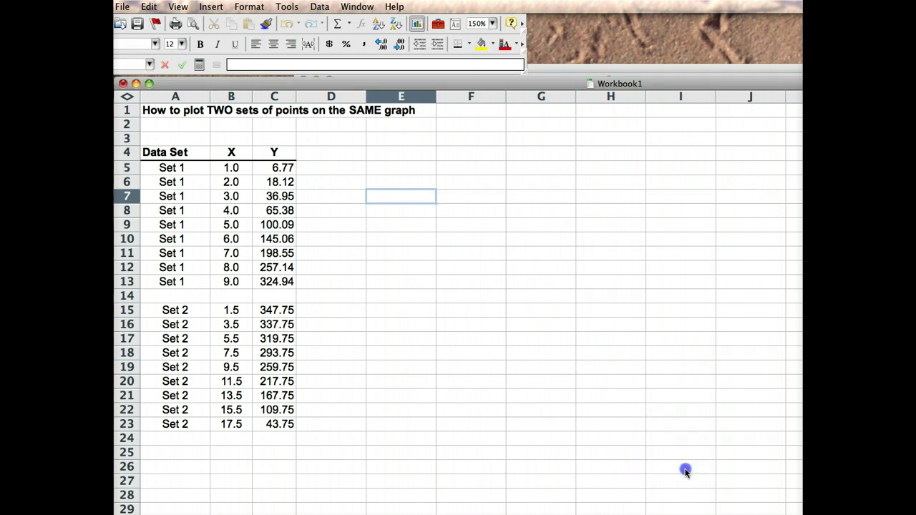
{"action": "left_click", "coordinate": [731, 469]}
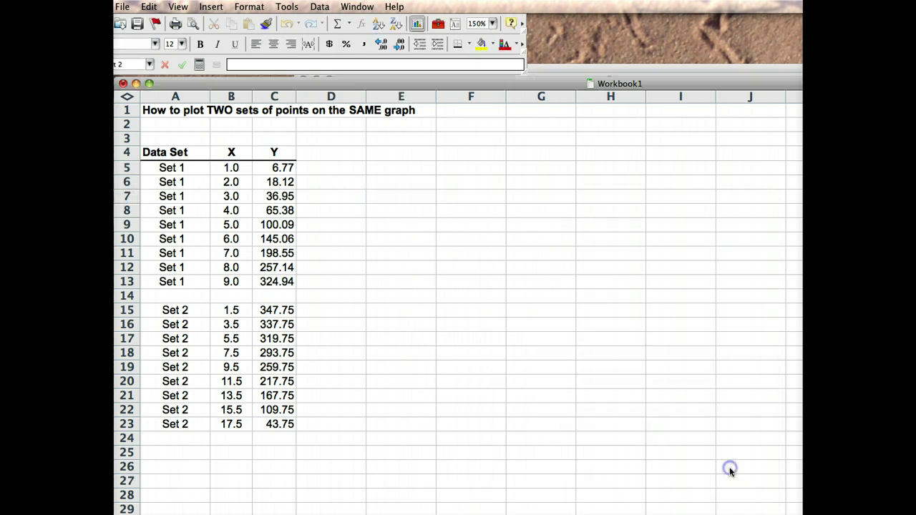
{"action": "left_click_drag", "start_coordinate": [621, 268], "coordinate": [557, 209]}
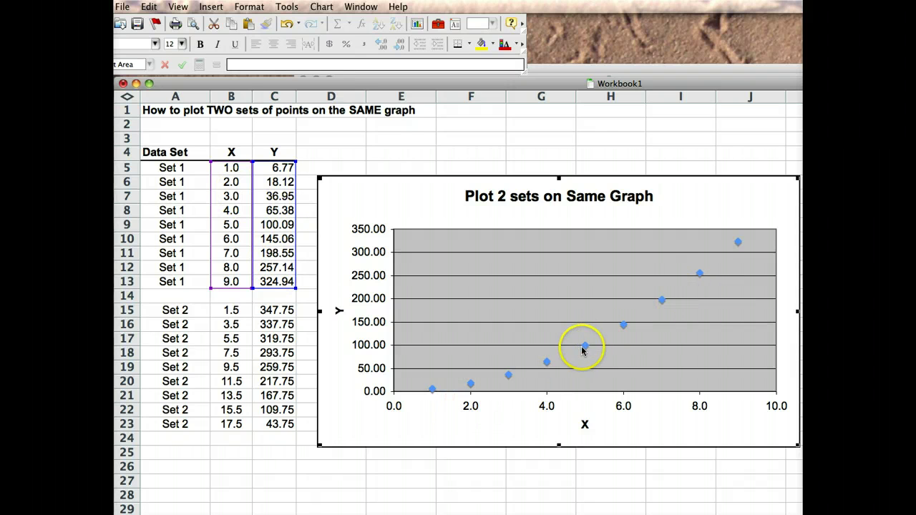
Set the marker style of the plotted Set 1 series to No Marker
{"action": "left_click", "coordinate": [548, 364]}
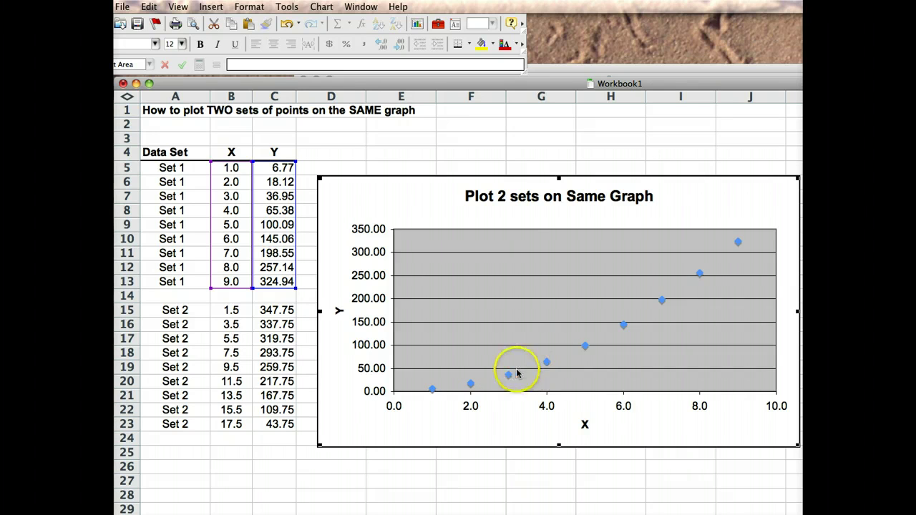
{"action": "mouse_move", "coordinate": [547, 365]}
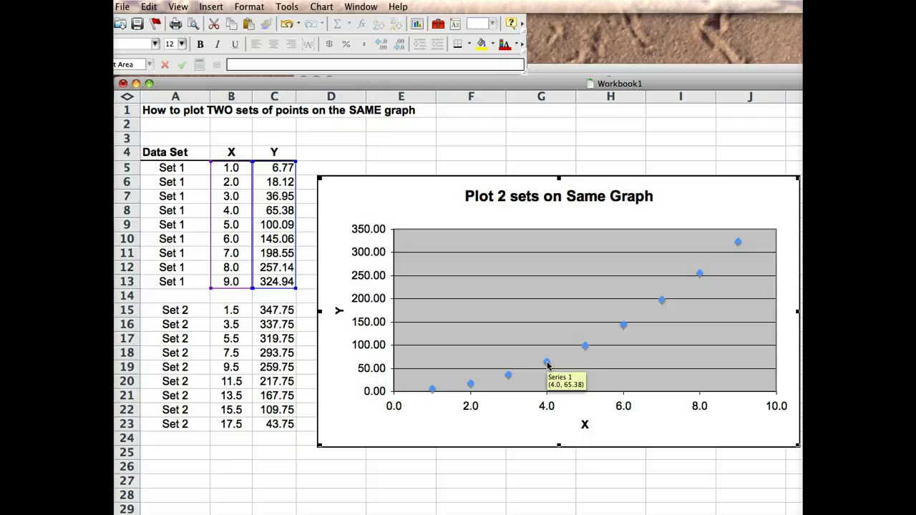
{"action": "right_click", "coordinate": [548, 365]}
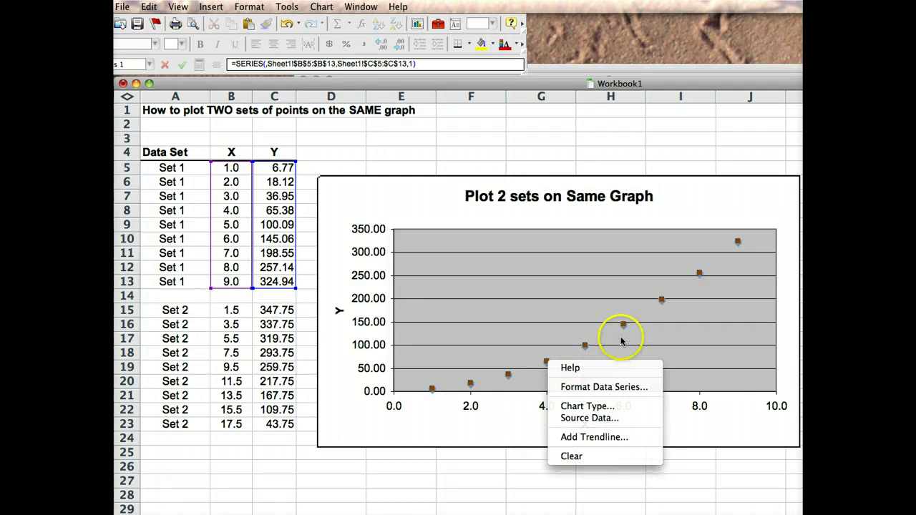
{"action": "left_click", "coordinate": [605, 387]}
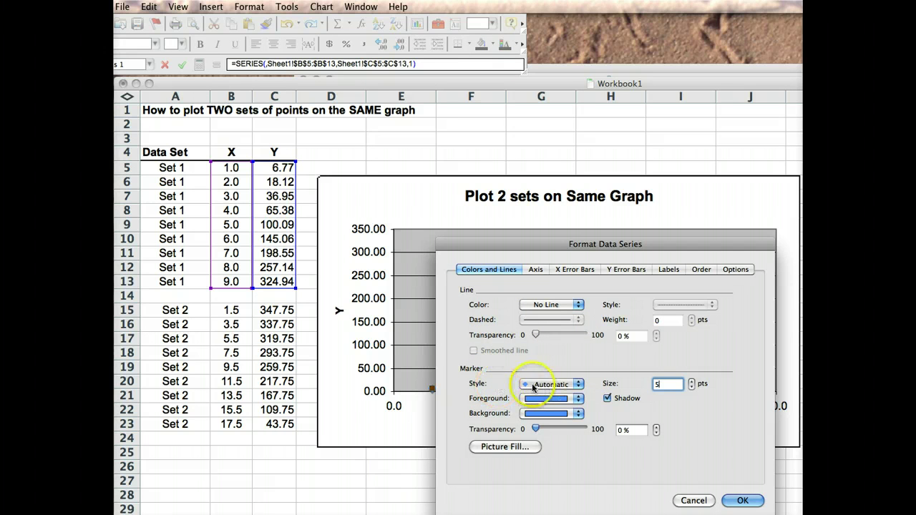
{"action": "left_click", "coordinate": [579, 388]}
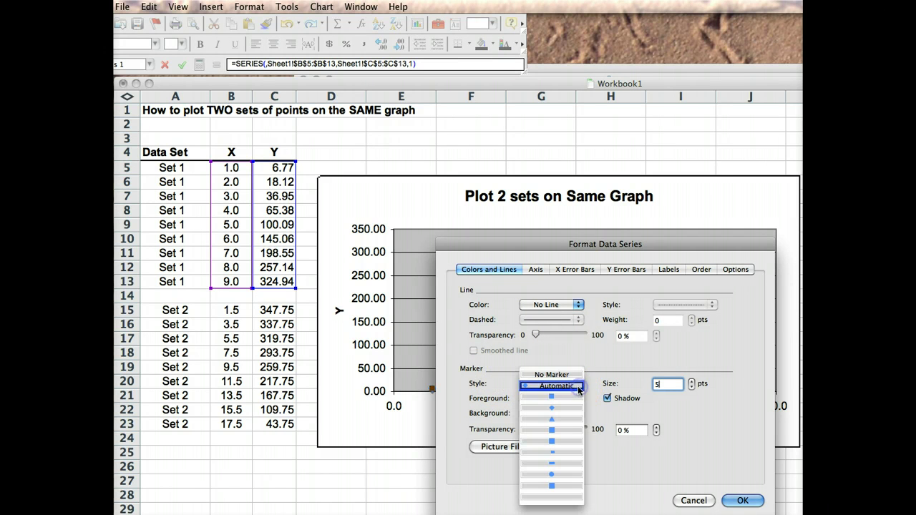
{"action": "left_click", "coordinate": [557, 375]}
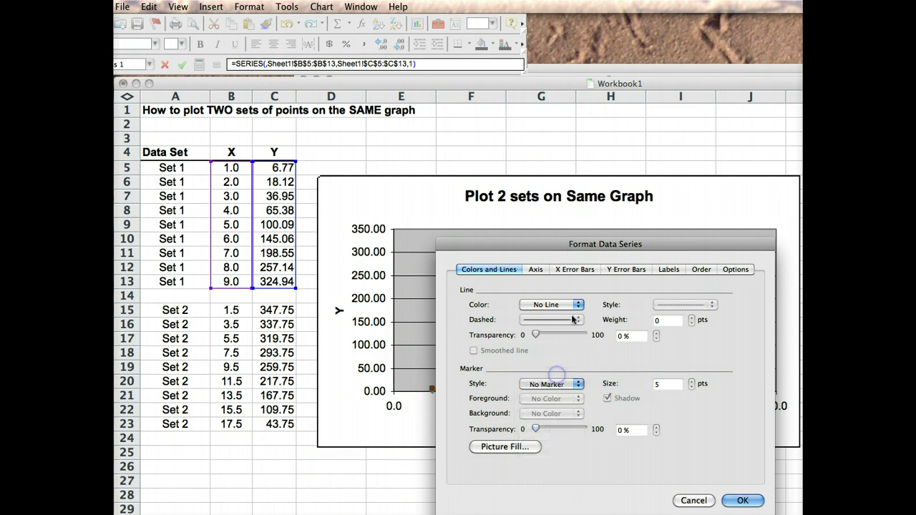
Format the Set 1 series with a red line of 2 pts weight and apply the formatting
{"action": "left_click", "coordinate": [578, 306]}
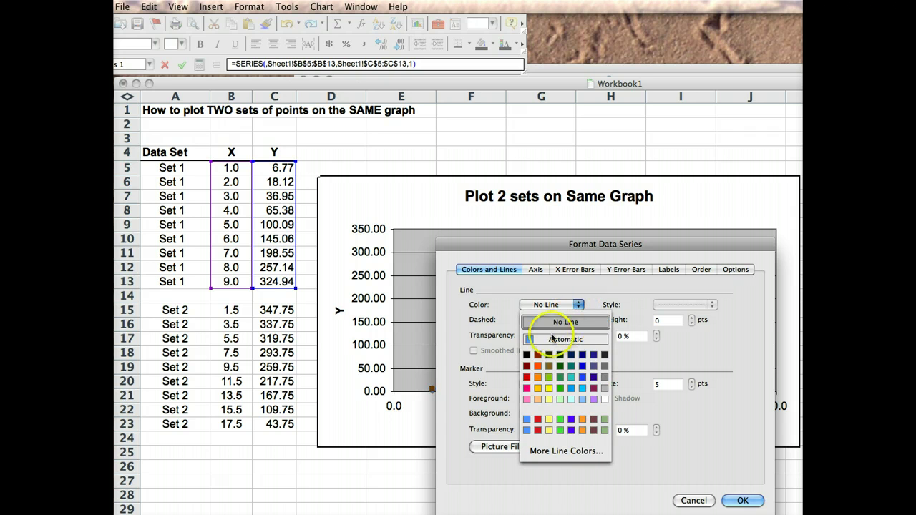
{"action": "left_click", "coordinate": [528, 380]}
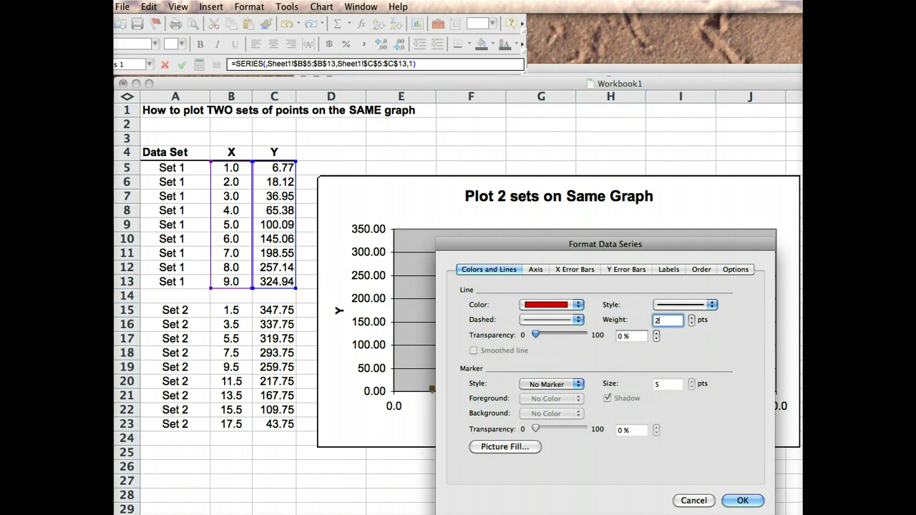
{"action": "left_click", "coordinate": [742, 500]}
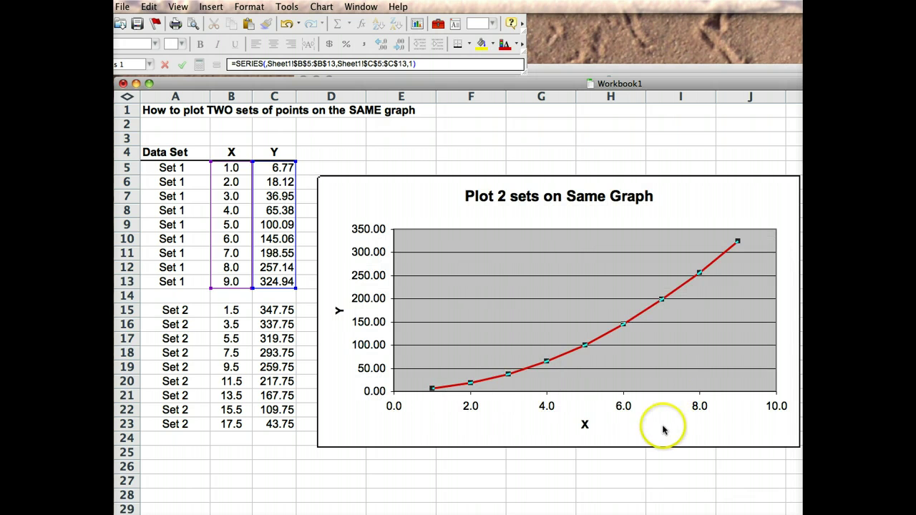
{"action": "left_click", "coordinate": [641, 470]}
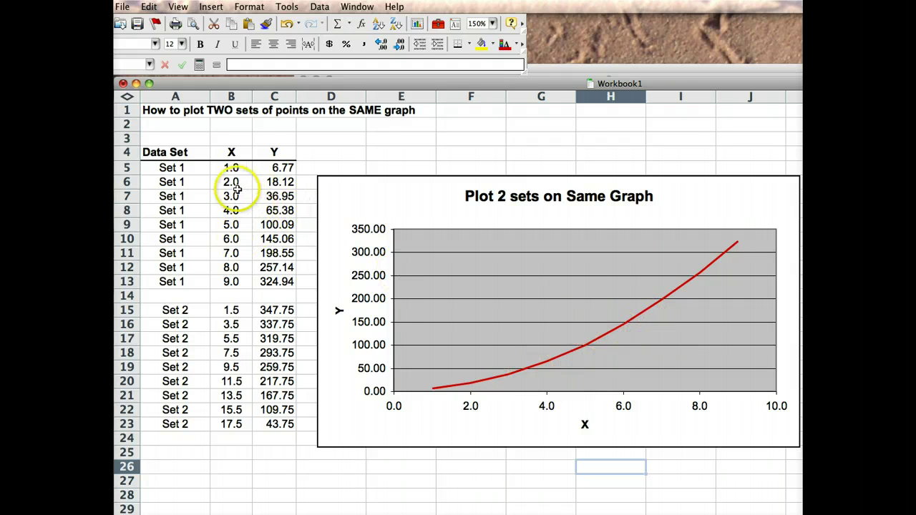
Open the chart's source data from the plot area and add a second series
{"action": "left_click", "coordinate": [560, 360]}
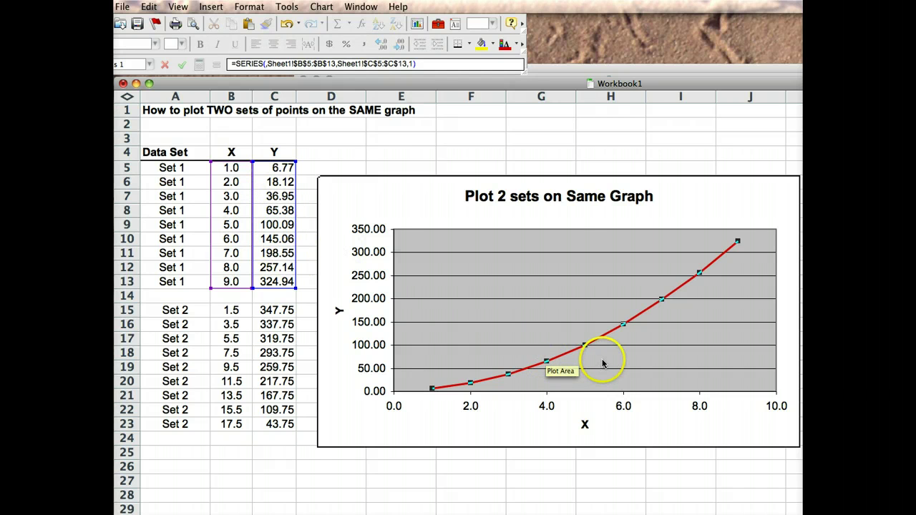
{"action": "left_click", "coordinate": [603, 364]}
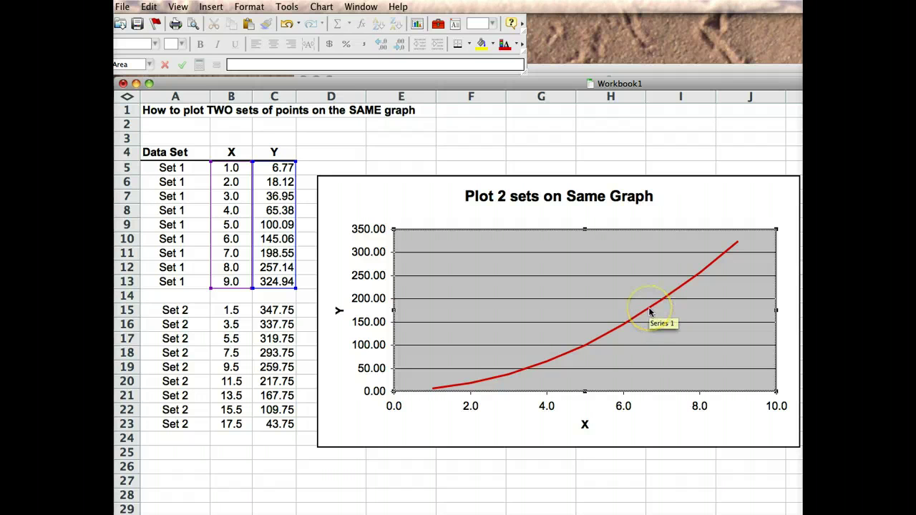
{"action": "right_click", "coordinate": [521, 314]}
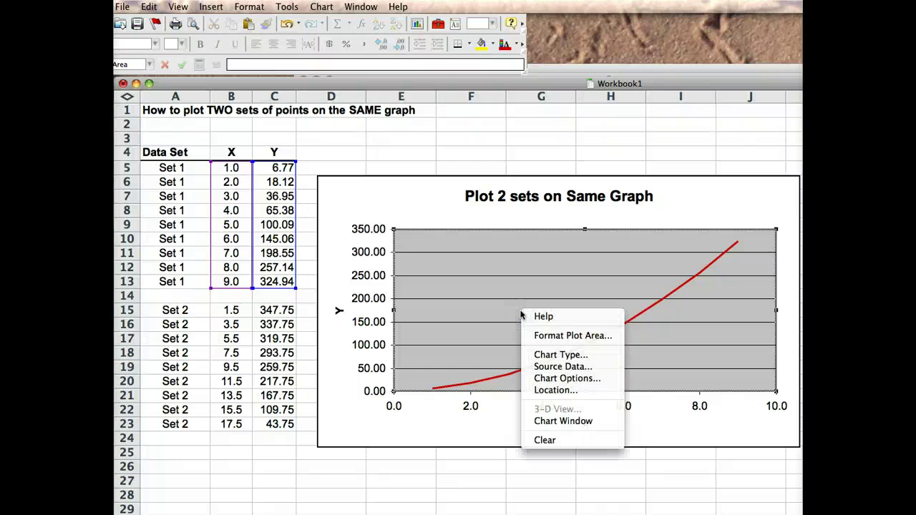
{"action": "left_click", "coordinate": [521, 321]}
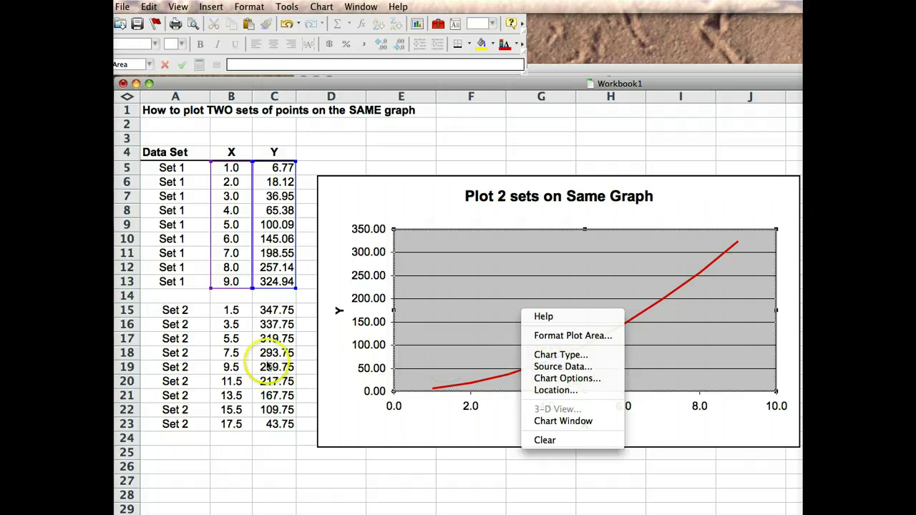
{"action": "left_click", "coordinate": [569, 371]}
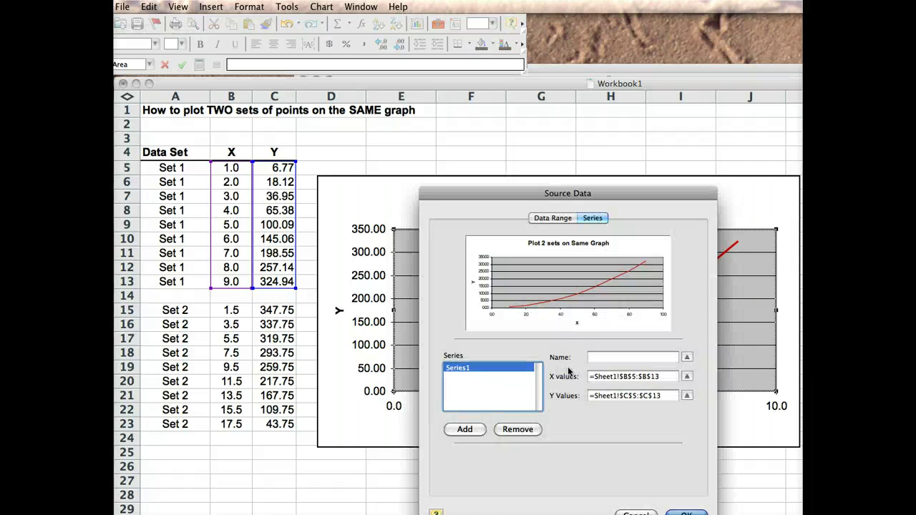
{"action": "left_click", "coordinate": [465, 429]}
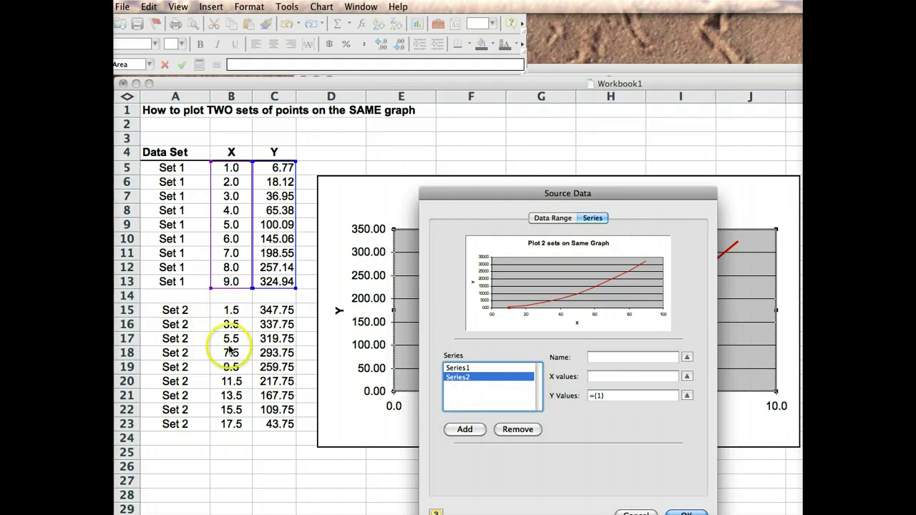
Set the X values of the new series to the Set 2 X data in B15:B23
{"action": "left_click", "coordinate": [687, 377]}
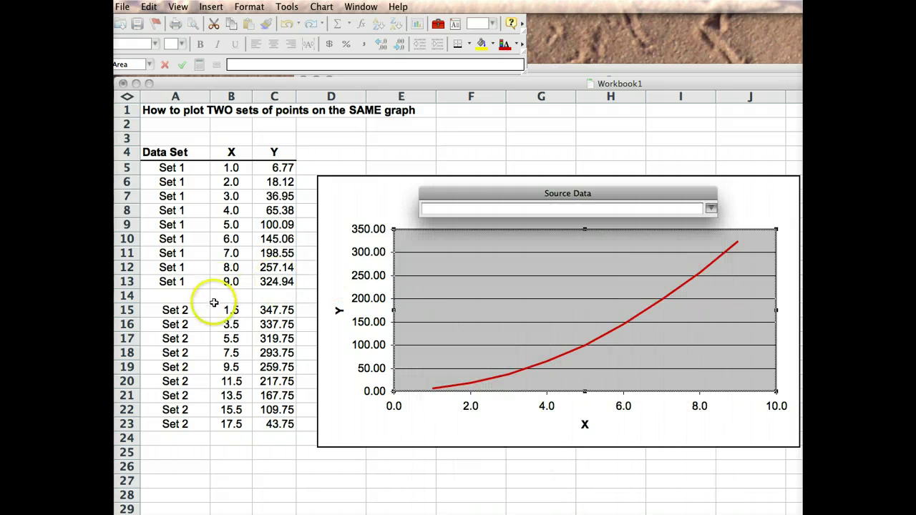
{"action": "left_click_drag", "start_coordinate": [229, 309], "coordinate": [229, 424]}
{"action": "left_click", "coordinate": [710, 208]}
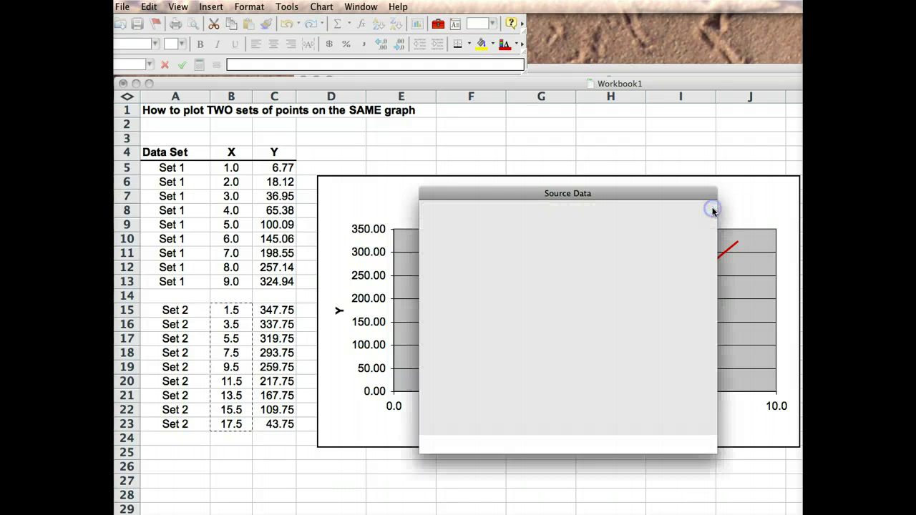
Set the second series' Y values to the Set 2 Y data in C15:C23 and apply the source data
{"action": "left_click", "coordinate": [687, 397]}
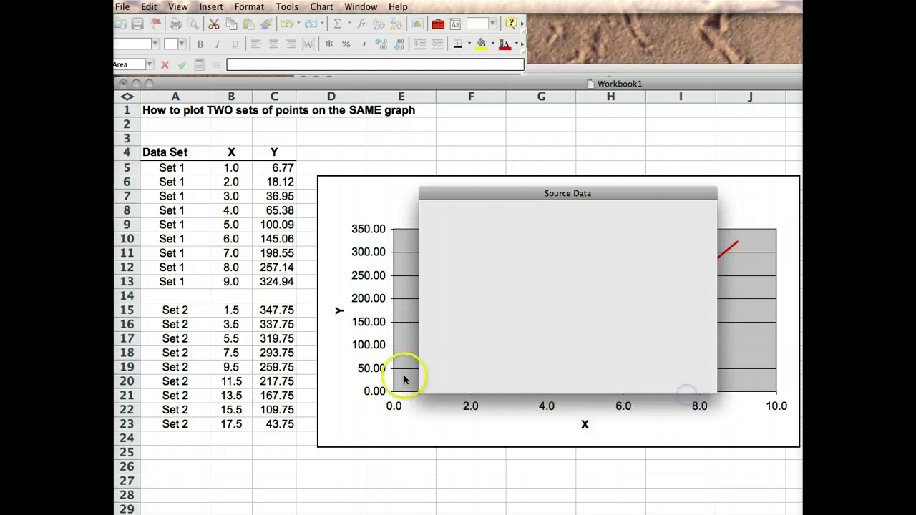
{"action": "left_click_drag", "start_coordinate": [274, 309], "coordinate": [279, 425]}
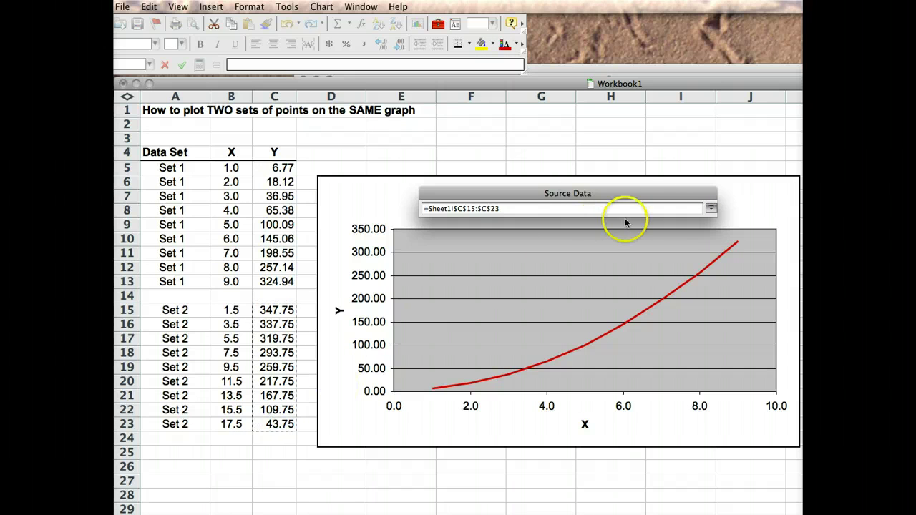
{"action": "left_click", "coordinate": [712, 209]}
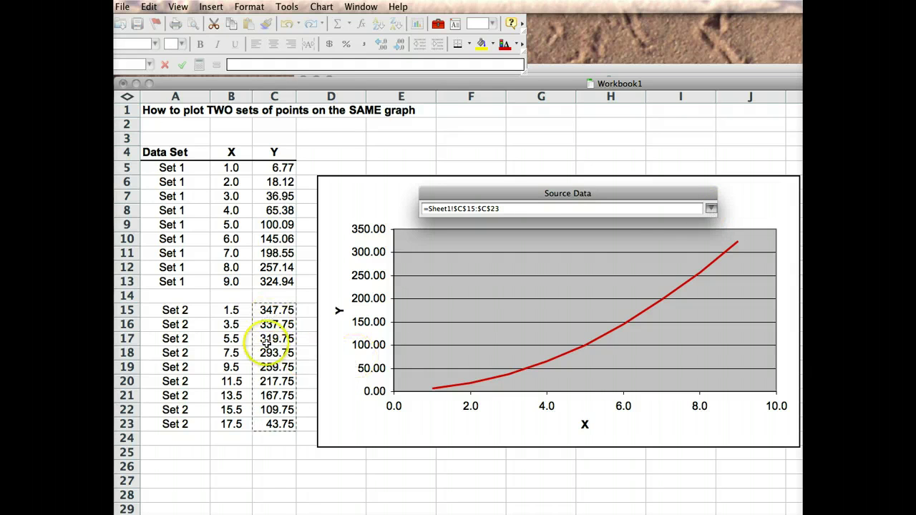
{"action": "left_click", "coordinate": [710, 209]}
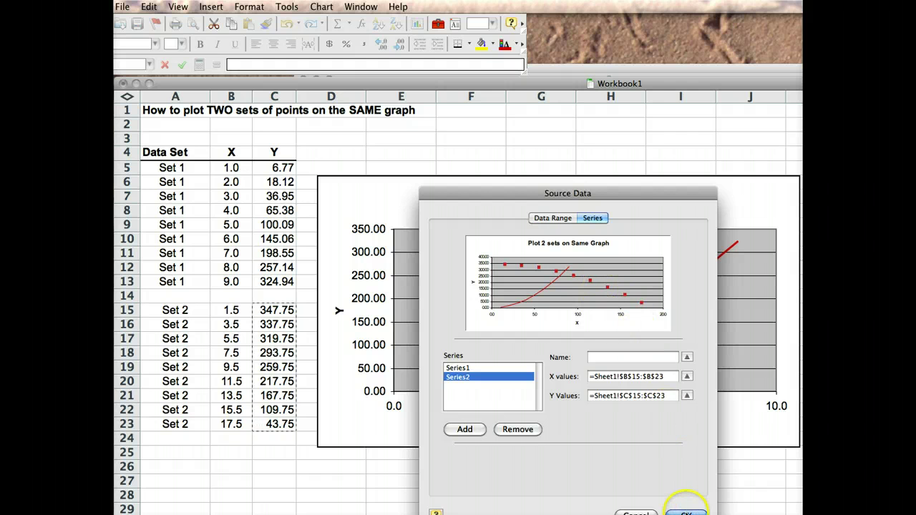
{"action": "left_click", "coordinate": [686, 512]}
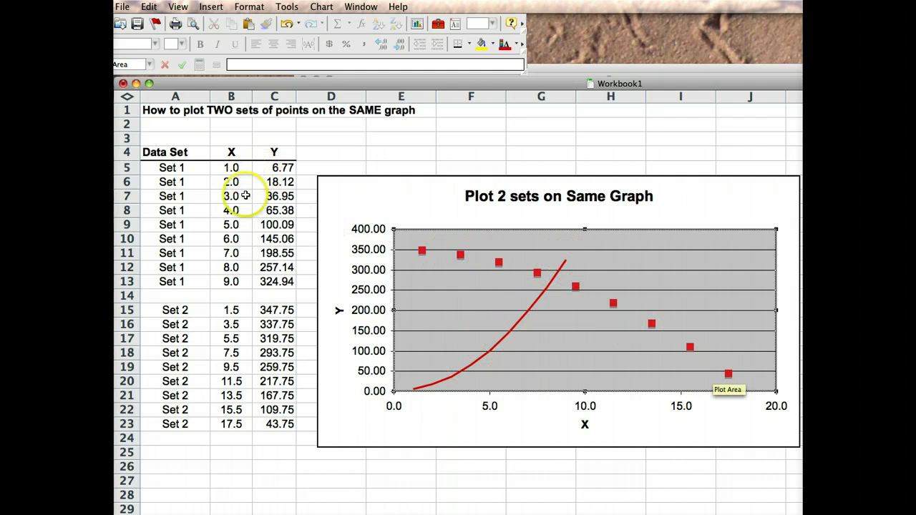
Open the formatting of the Set 2 series, remove the marker shadow and set the marker size to 4 pts
{"action": "right_click", "coordinate": [613, 304]}
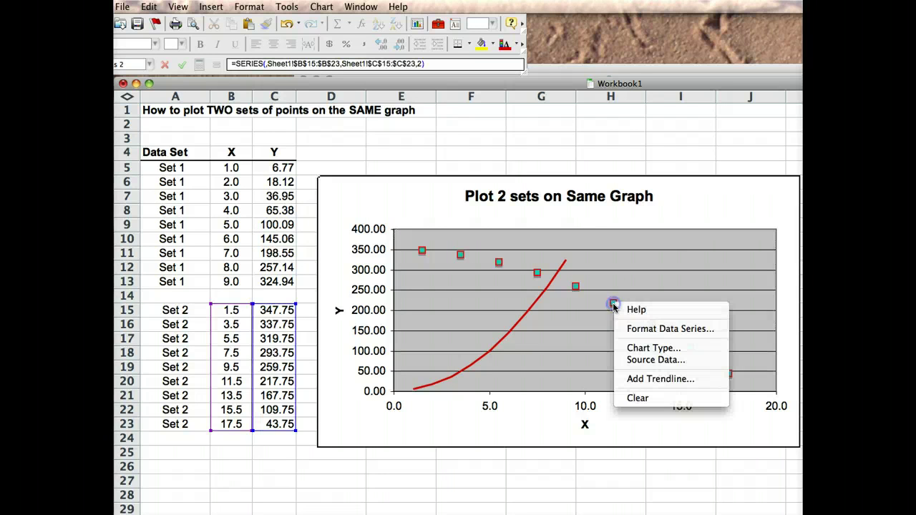
{"action": "left_click", "coordinate": [642, 331]}
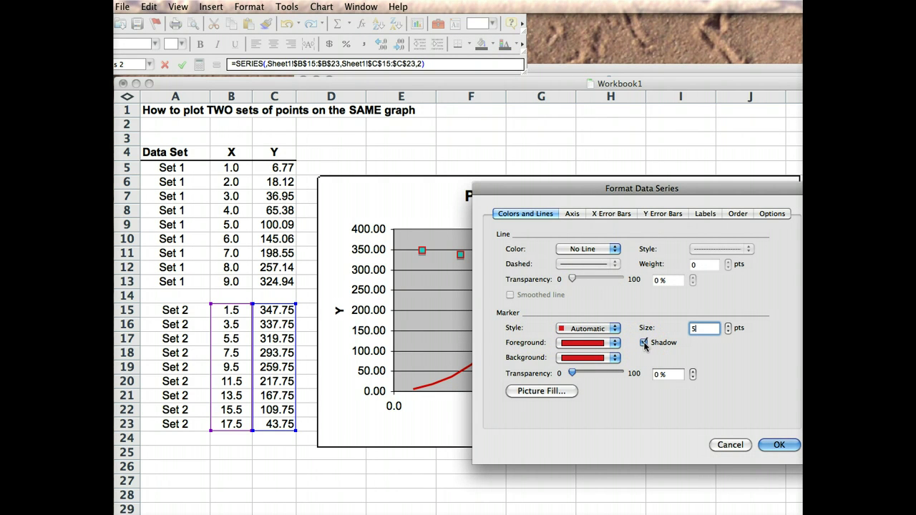
{"action": "left_click", "coordinate": [729, 332]}
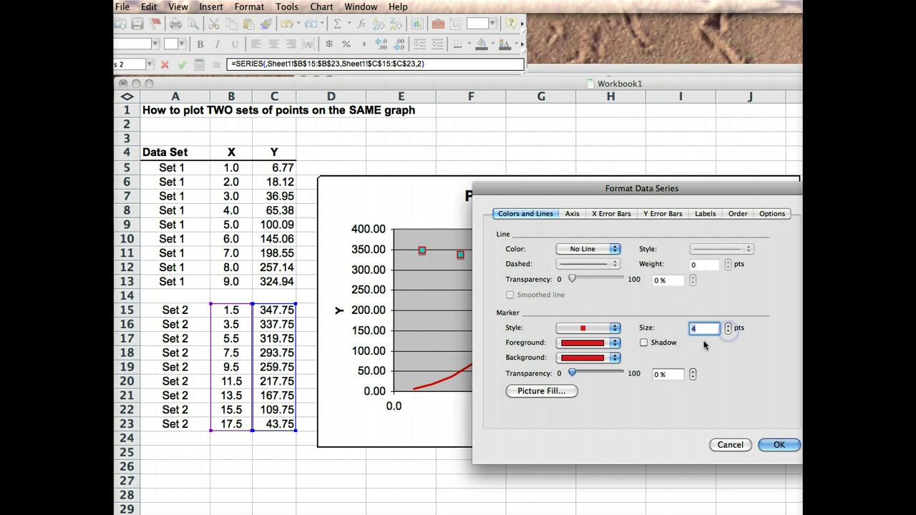
Color the Set 2 markers' foreground and background blue, apply the formatting and deselect the chart
{"action": "left_click", "coordinate": [616, 344]}
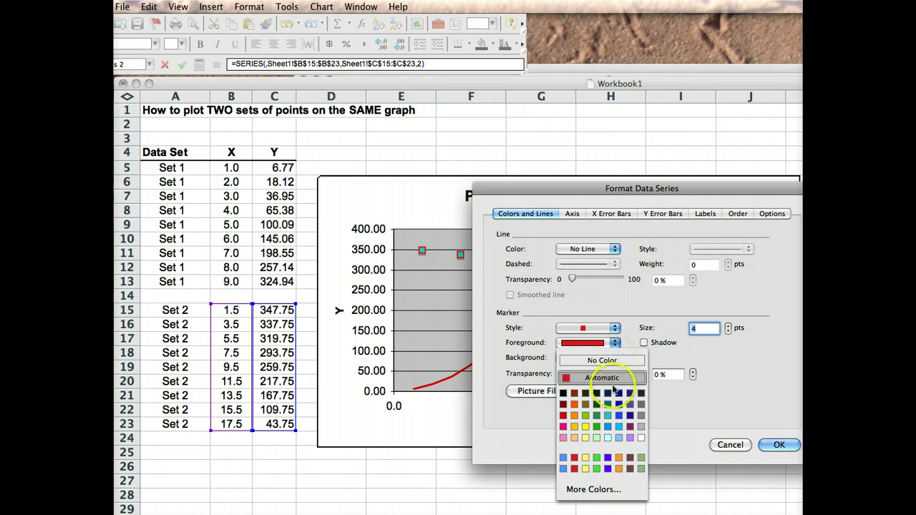
{"action": "left_click", "coordinate": [618, 415]}
{"action": "left_click", "coordinate": [615, 358]}
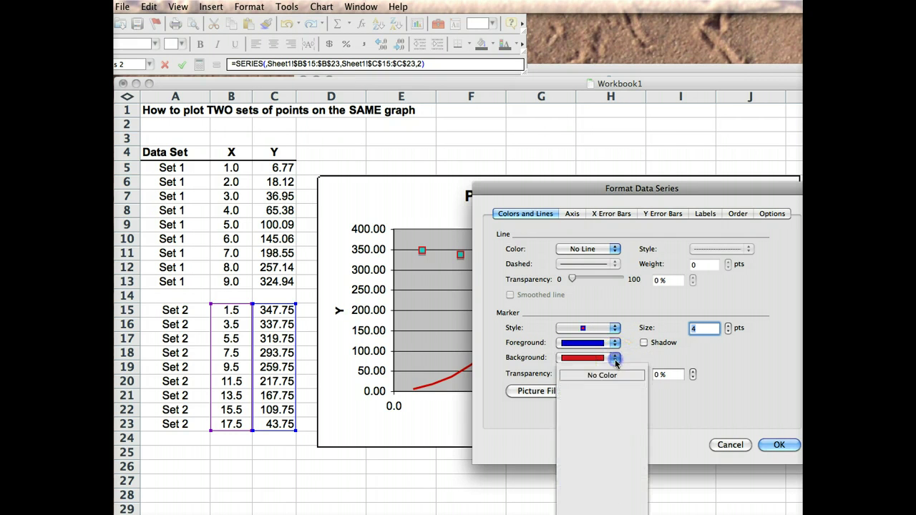
{"action": "left_click", "coordinate": [618, 428]}
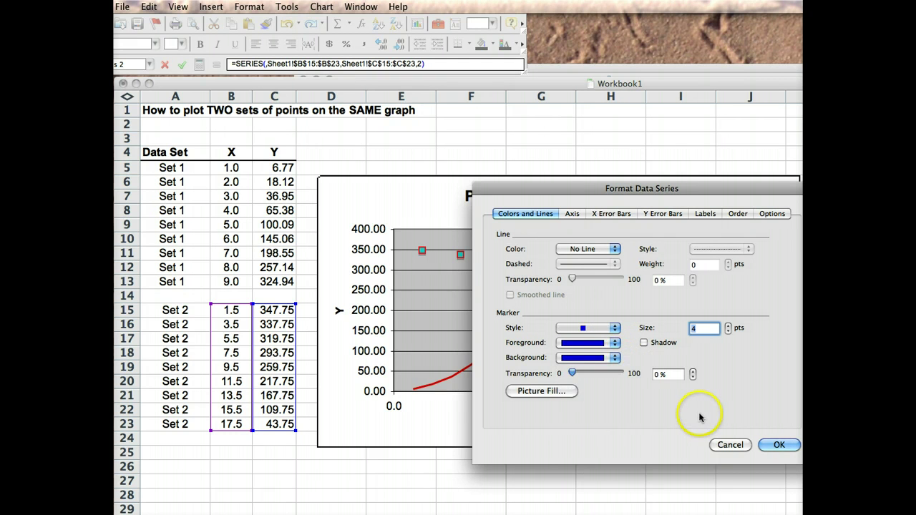
{"action": "left_click", "coordinate": [783, 445]}
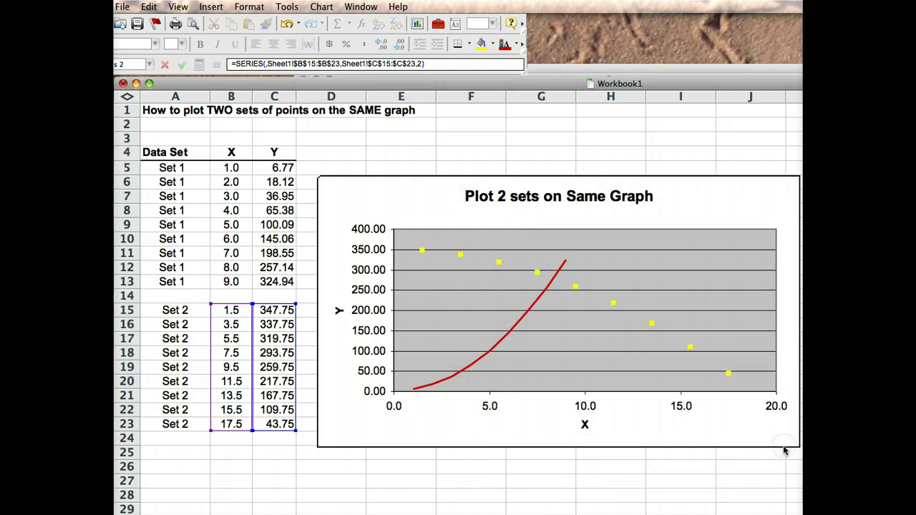
{"action": "left_click", "coordinate": [650, 425]}
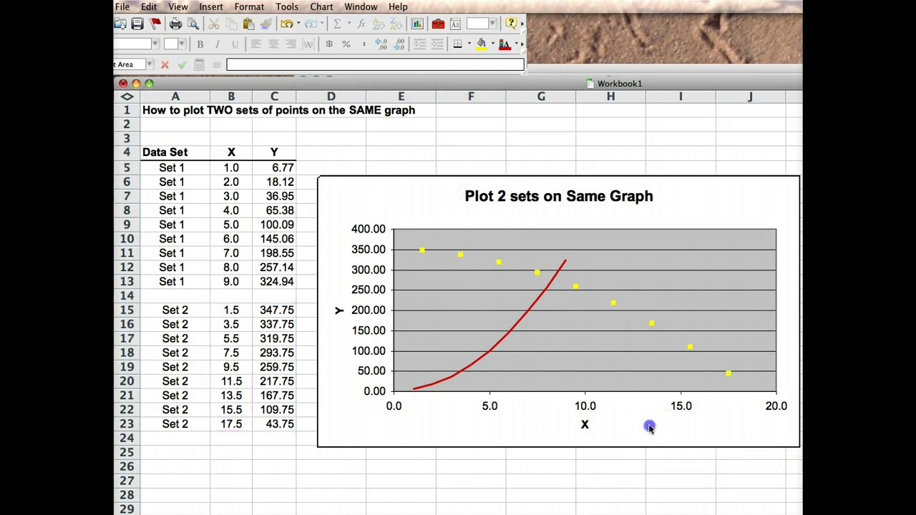
{"action": "left_click", "coordinate": [619, 465]}
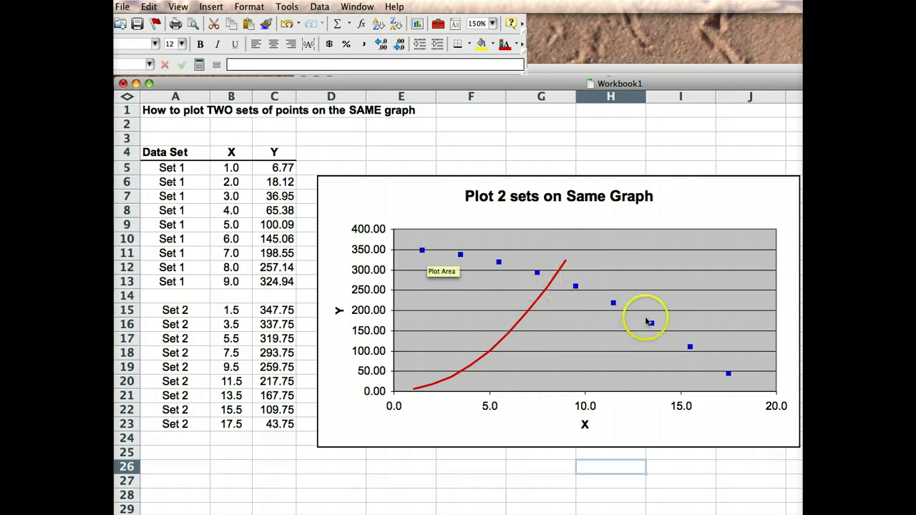